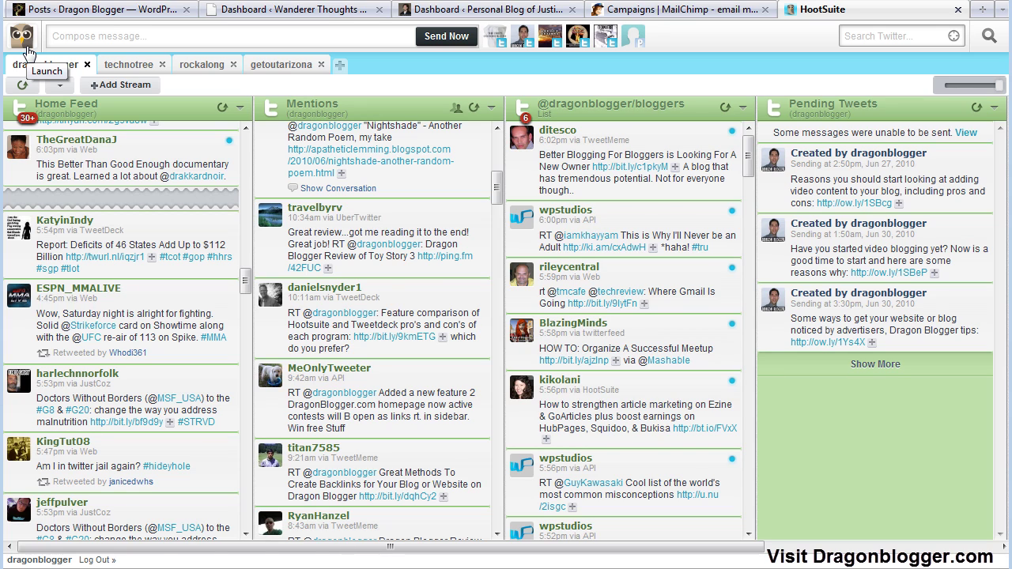
Step: Look over the sections offered in the launch menu, from Streams to Help, and close it
left_click(26, 48)
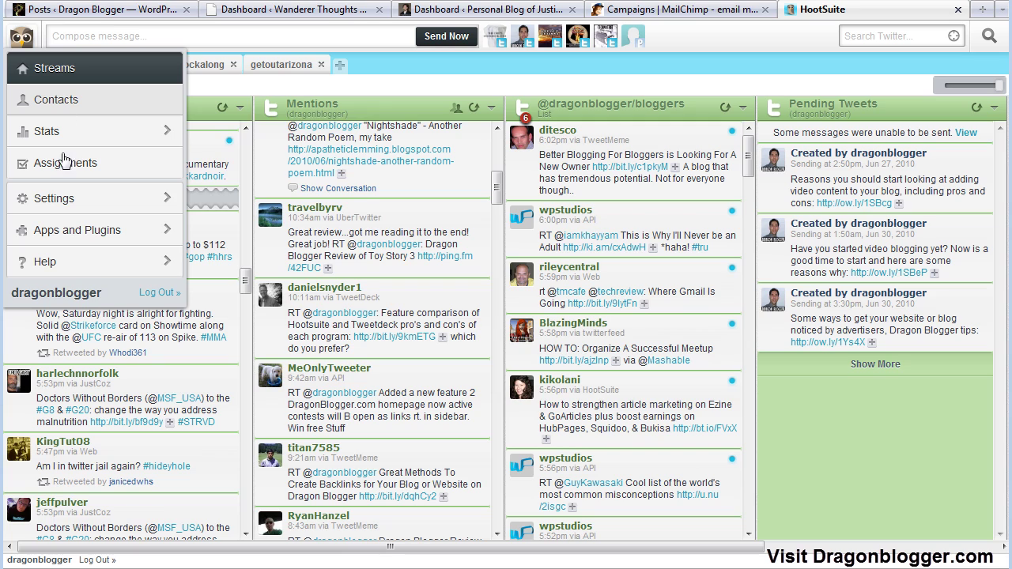
mouse_move(68, 204)
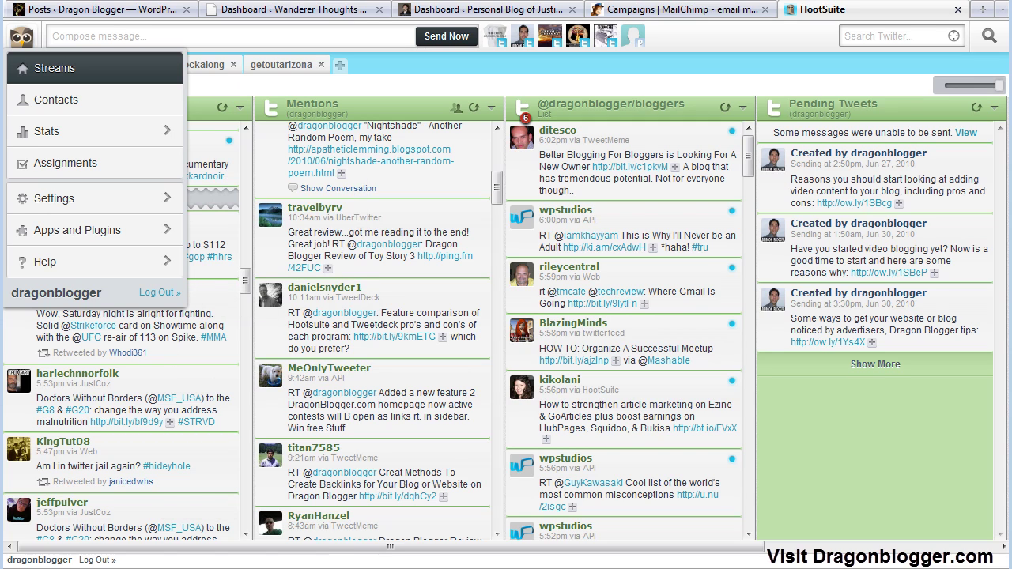
left_click(16, 37)
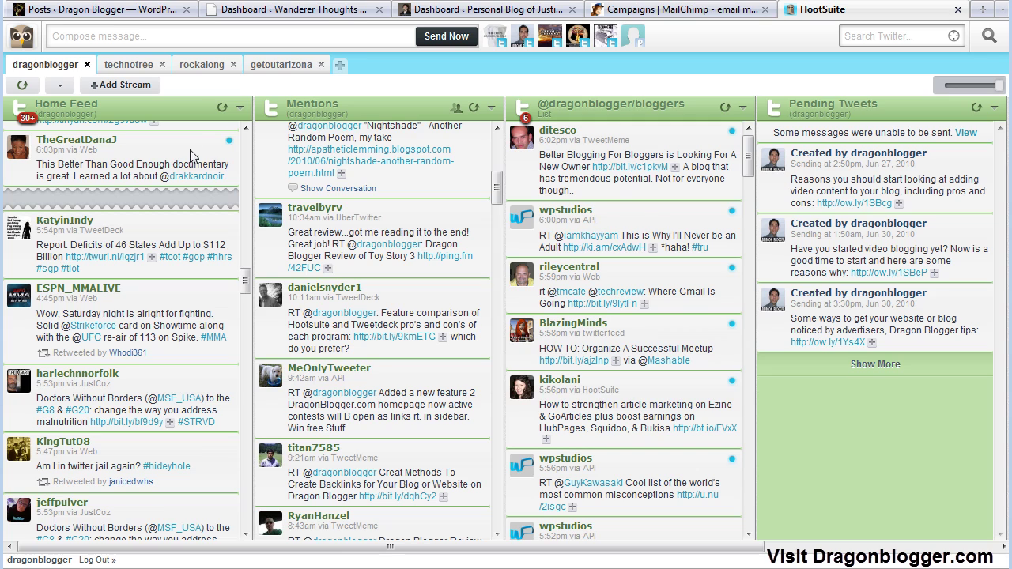
Step: View the available auto-refresh intervals for the dragonblogger streams without changing the setting
left_click(63, 89)
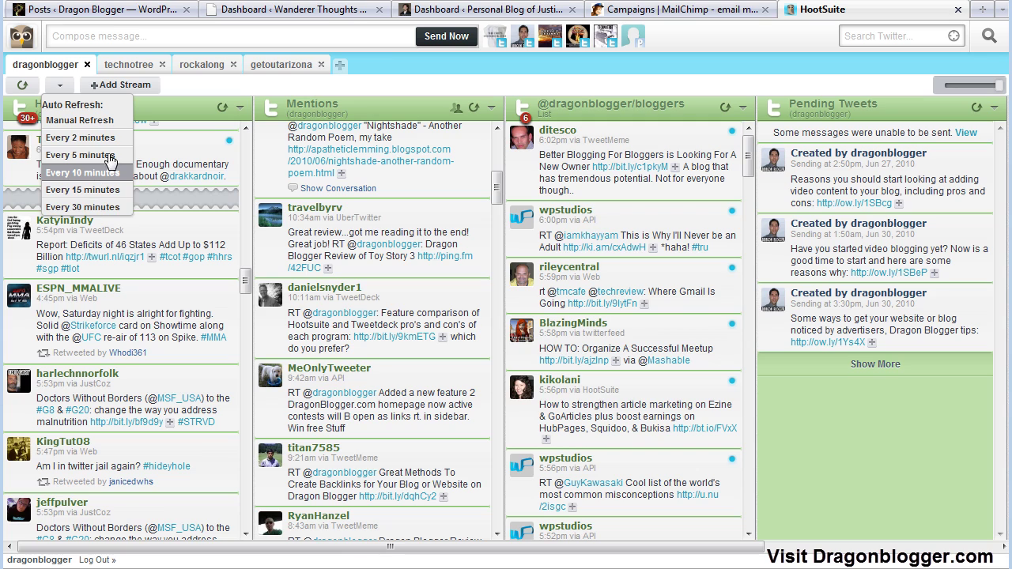
left_click(368, 82)
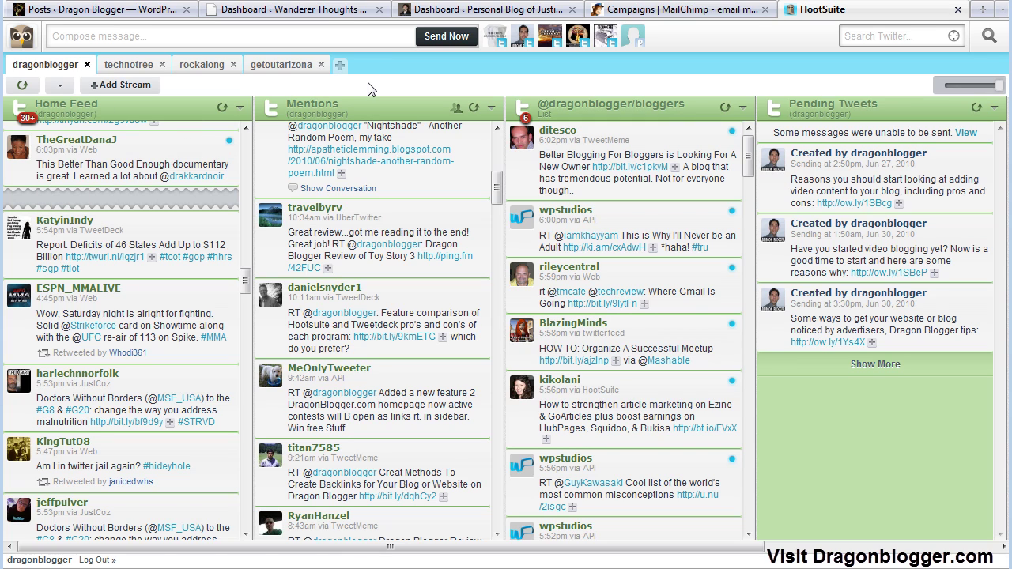
left_click(490, 108)
left_click(492, 86)
left_click(60, 86)
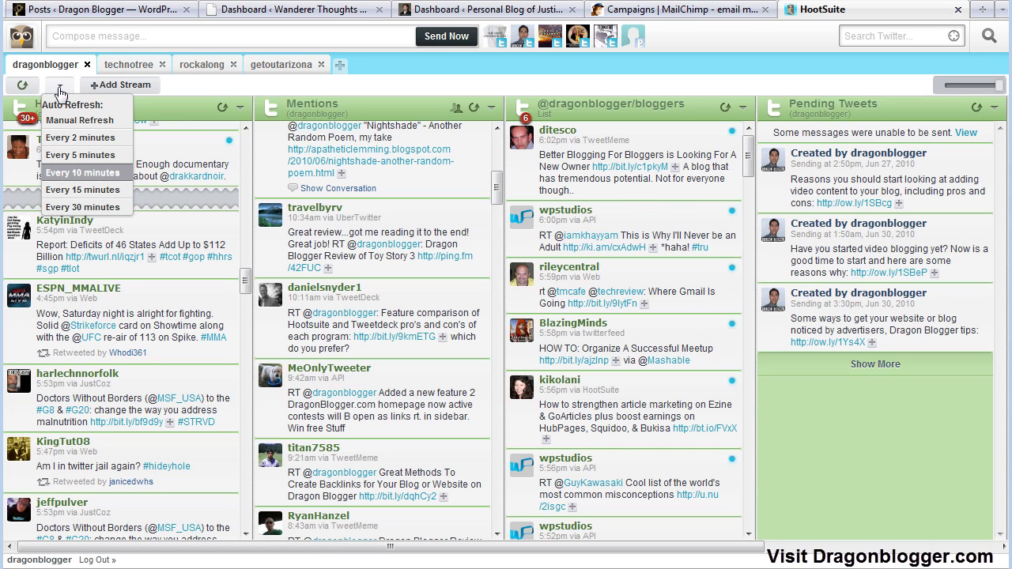
left_click(418, 95)
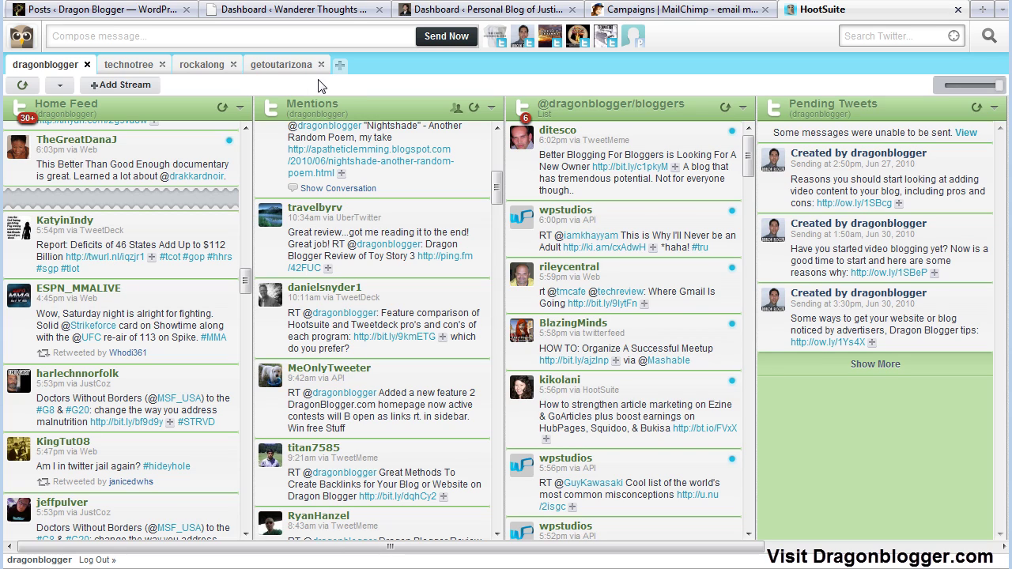
Step: Compose a new message reading "Testing out the new Hootsuite 5 update"
left_click(144, 42)
type("T")
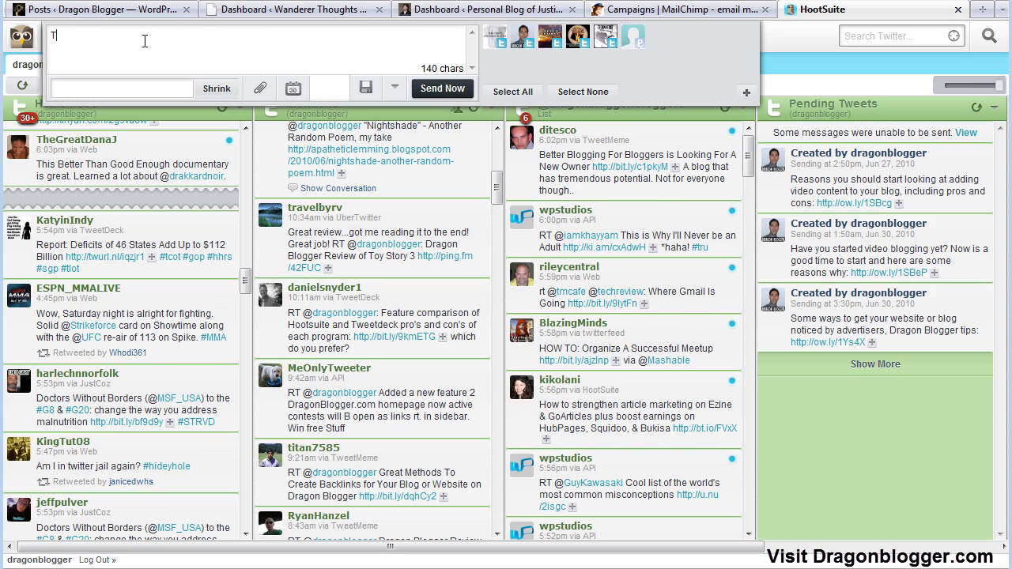
type("esting out the enw Hootsuite 5 update")
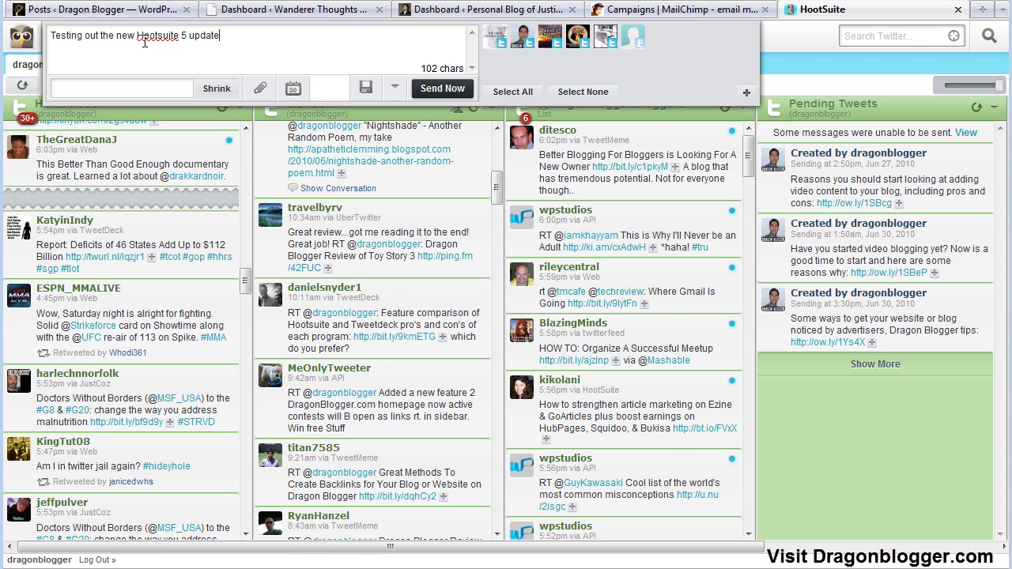
left_click(133, 87)
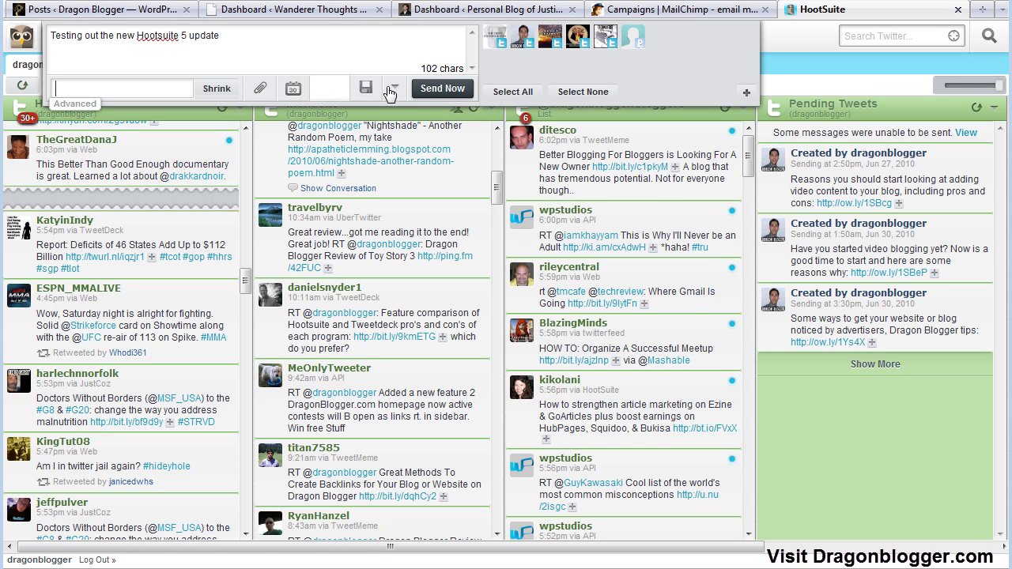
Step: Set the message's send date to 2010-06-30 at 6:05 PM
left_click(294, 89)
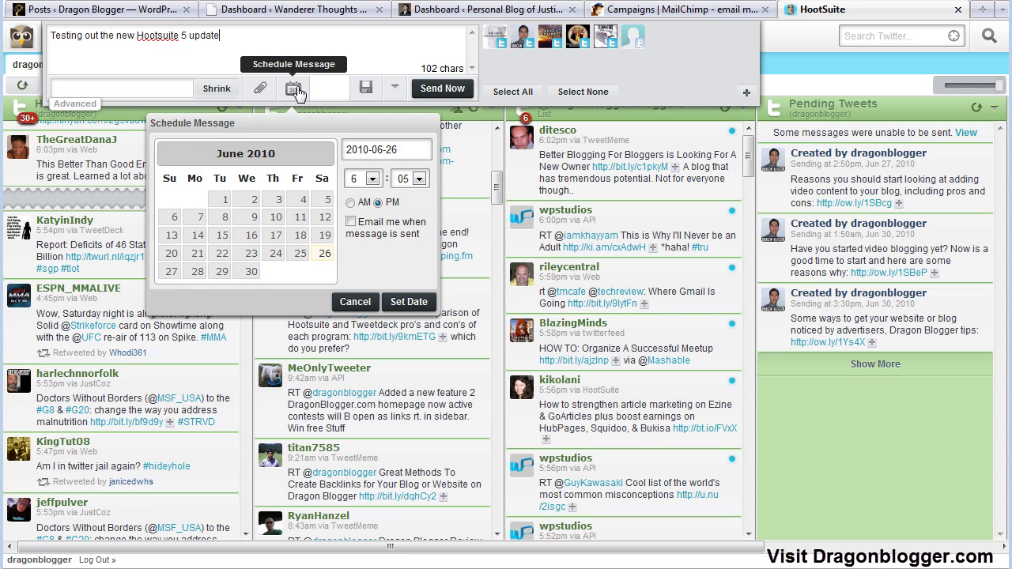
left_click(363, 182)
left_click(363, 182)
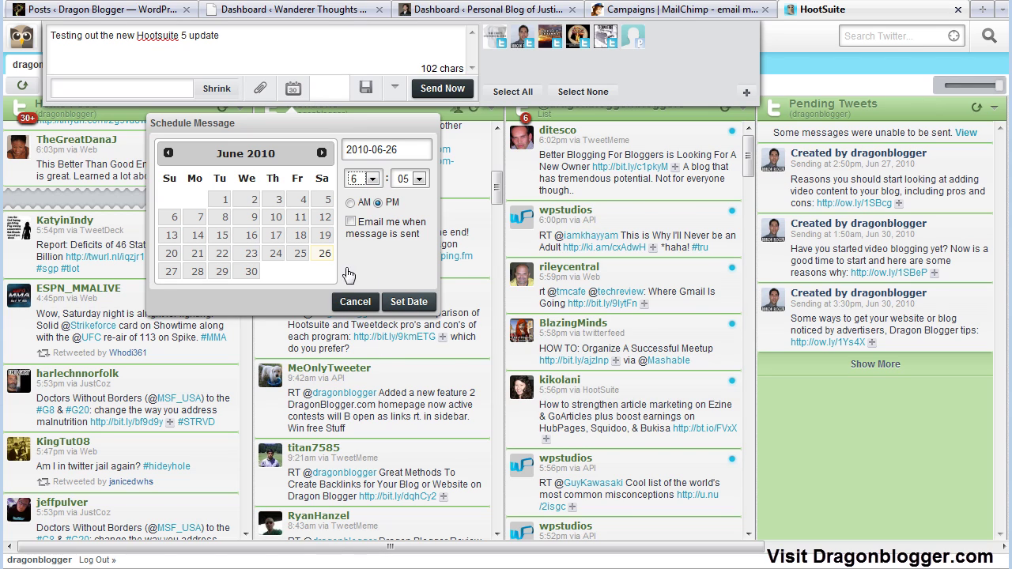
left_click(325, 237)
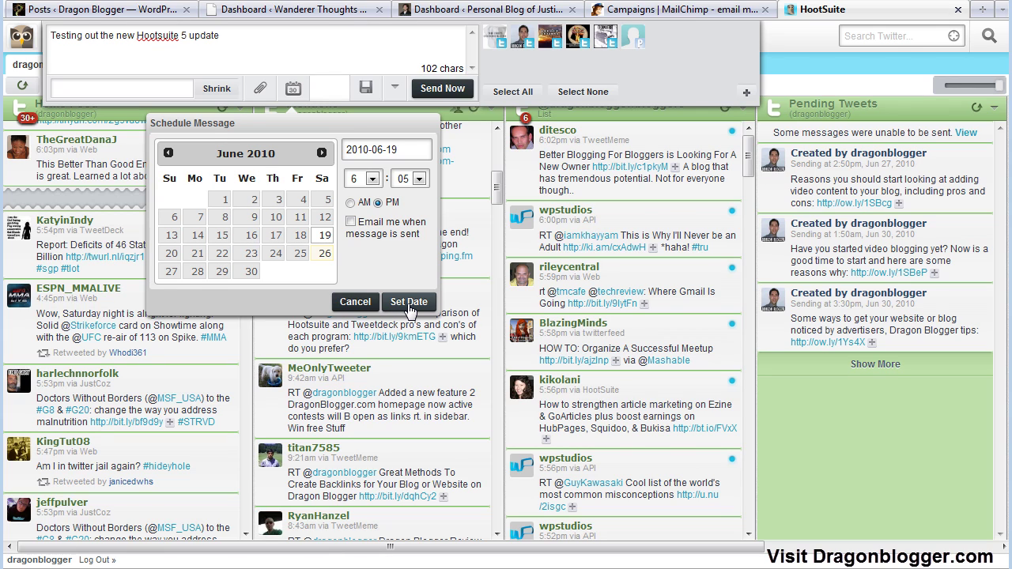
left_click(252, 272)
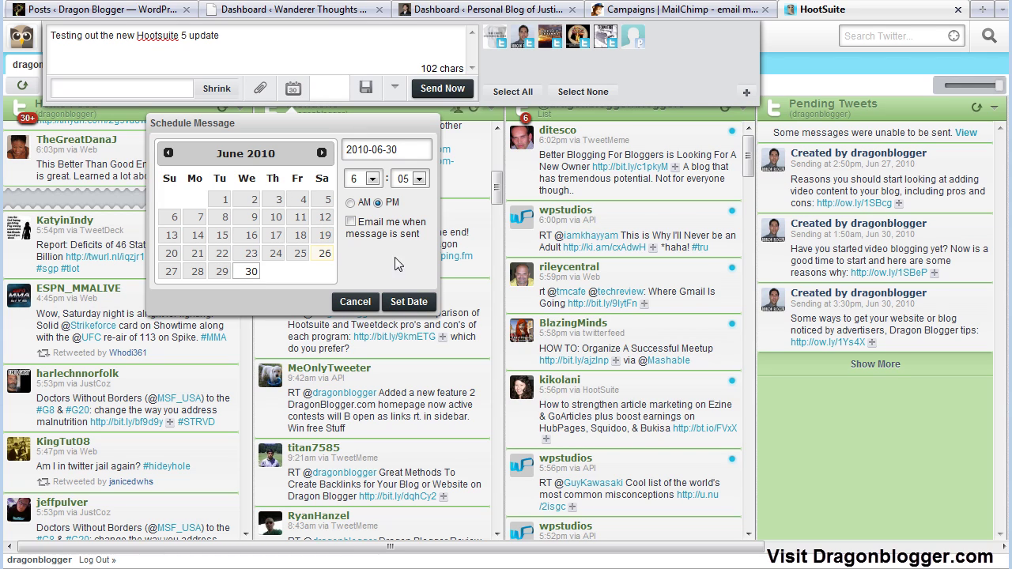
left_click(408, 302)
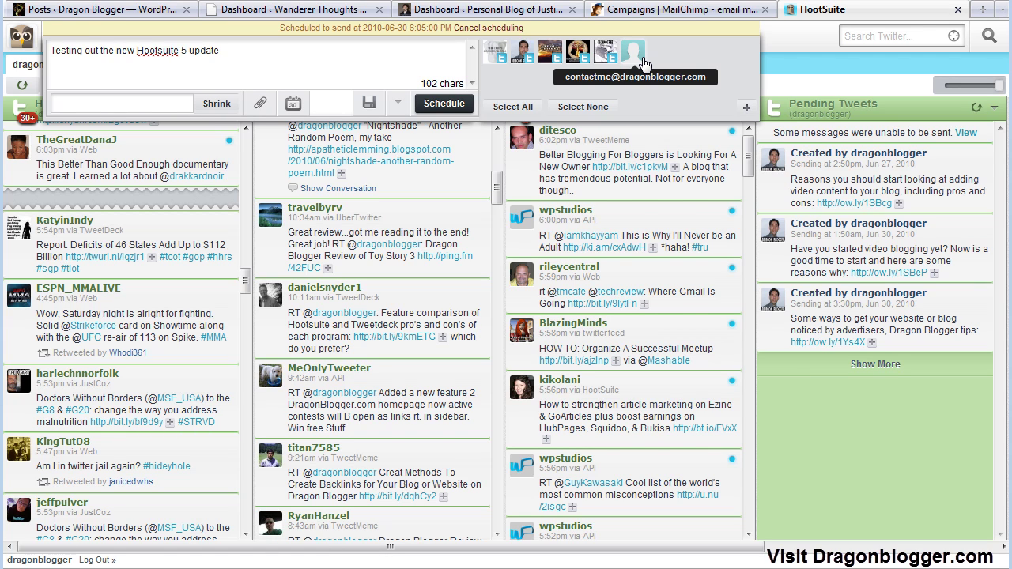
Step: Choose the dragonblogger profile as sender, schedule the message and refresh the Pending Tweets stream
left_click(528, 55)
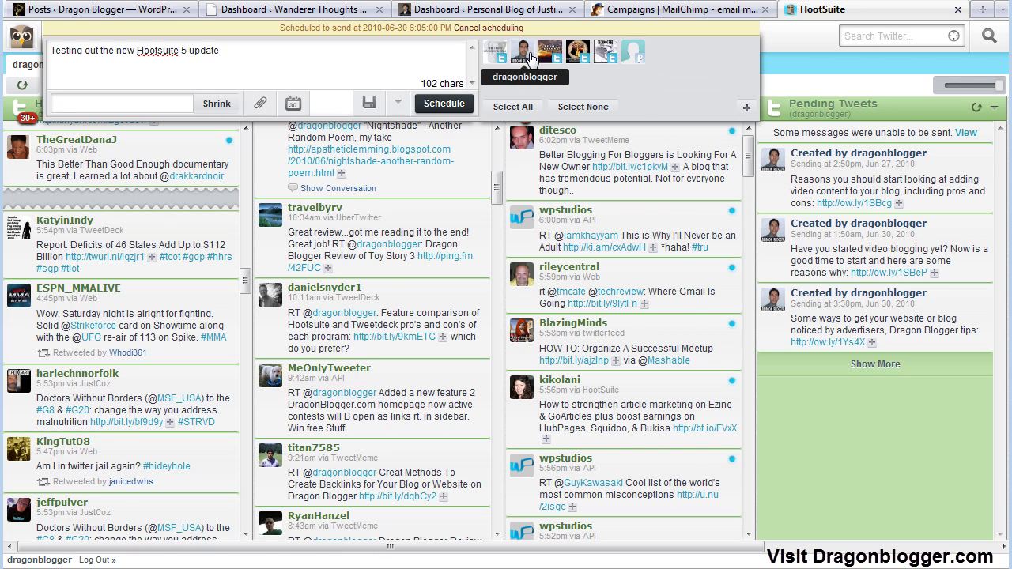
left_click(443, 103)
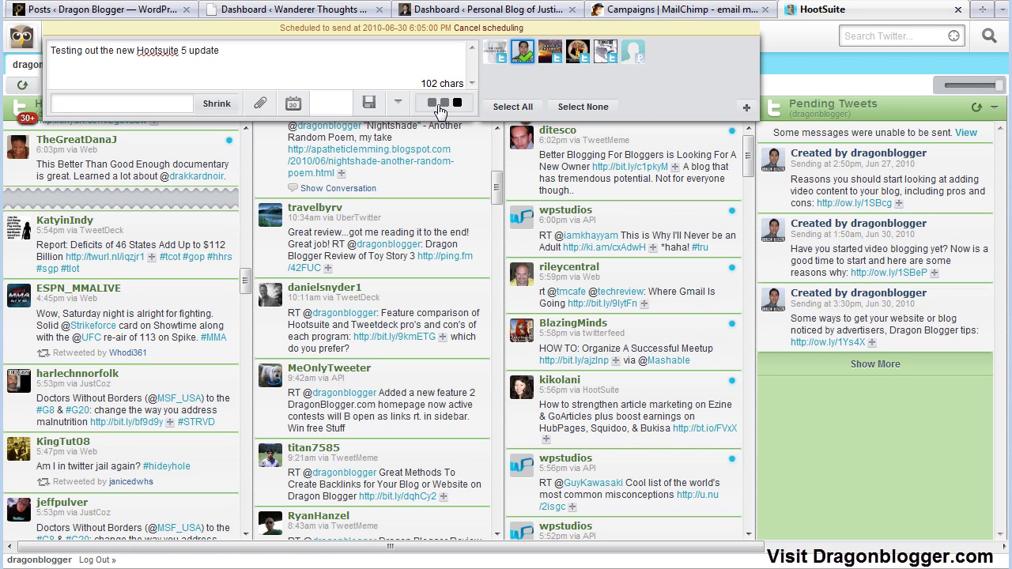
left_click(974, 110)
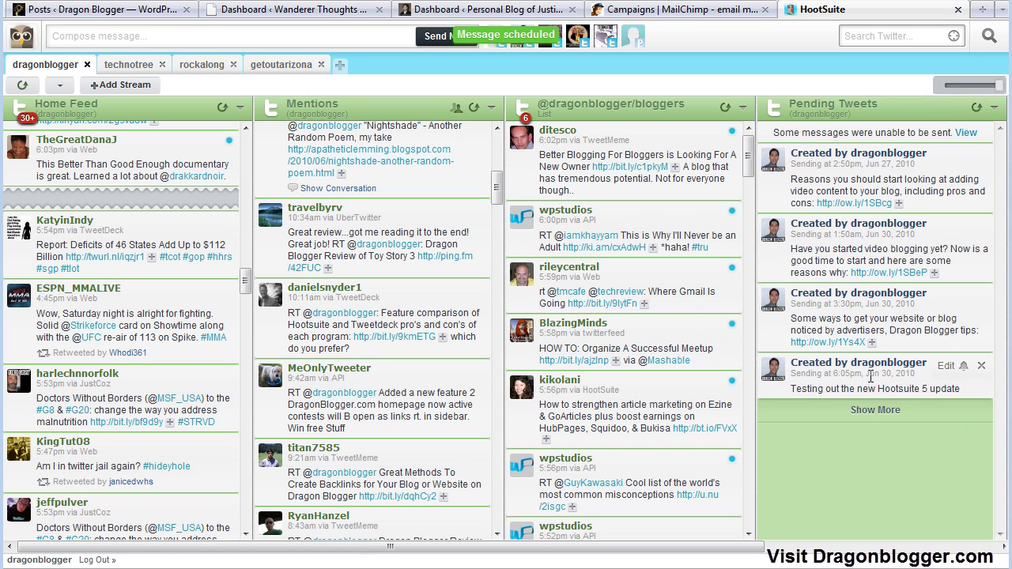
Step: Delete the pending "Testing out the new Hootsuite 5 update" message and confirm the deletion
left_click(982, 366)
left_click(472, 269)
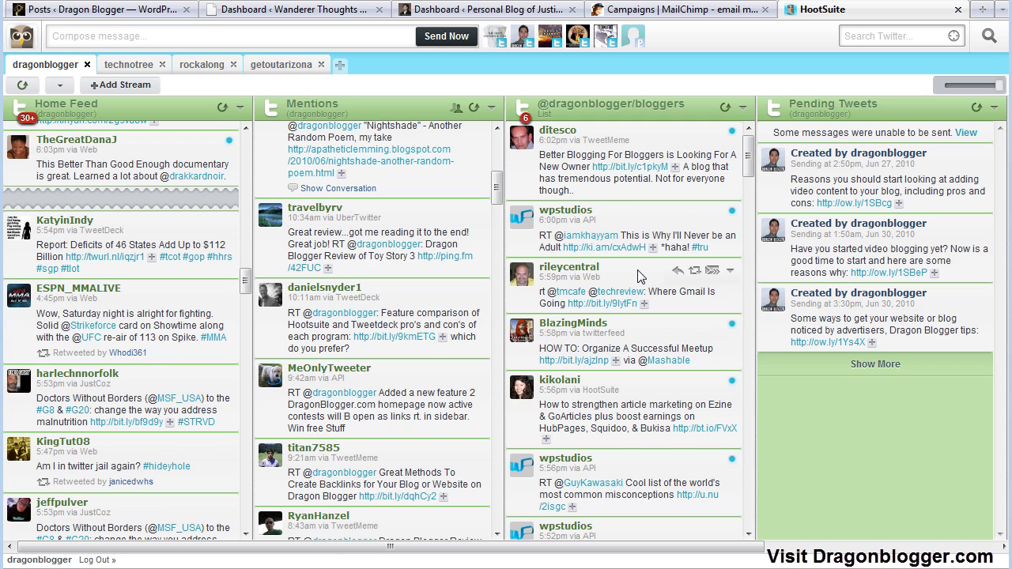
Step: View the technotree account's streams, then return to the dragonblogger streams and look across its columns
left_click(133, 67)
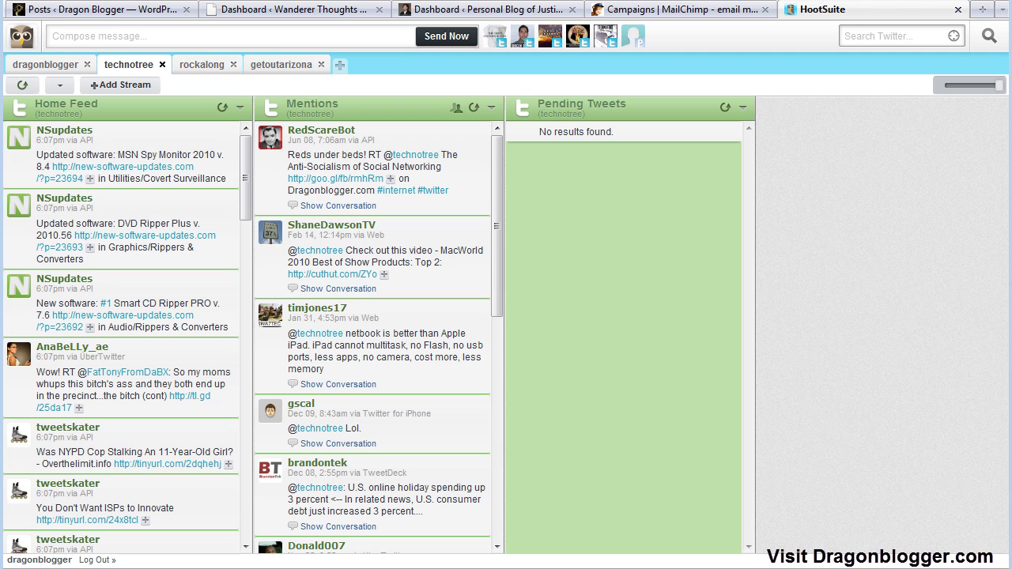
left_click(33, 66)
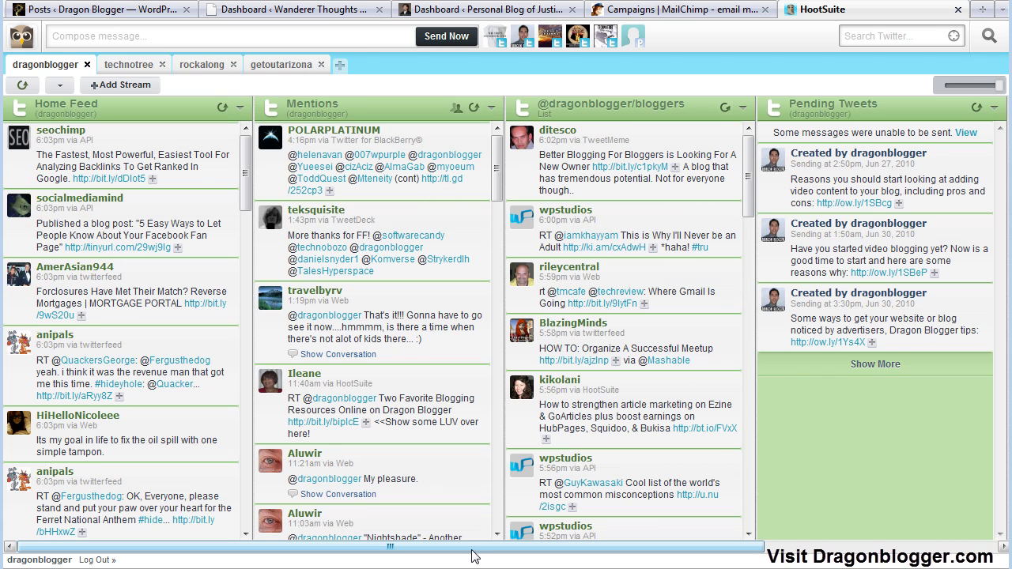
scroll(473, 556, "right", 3)
scroll(473, 556, "left", 3)
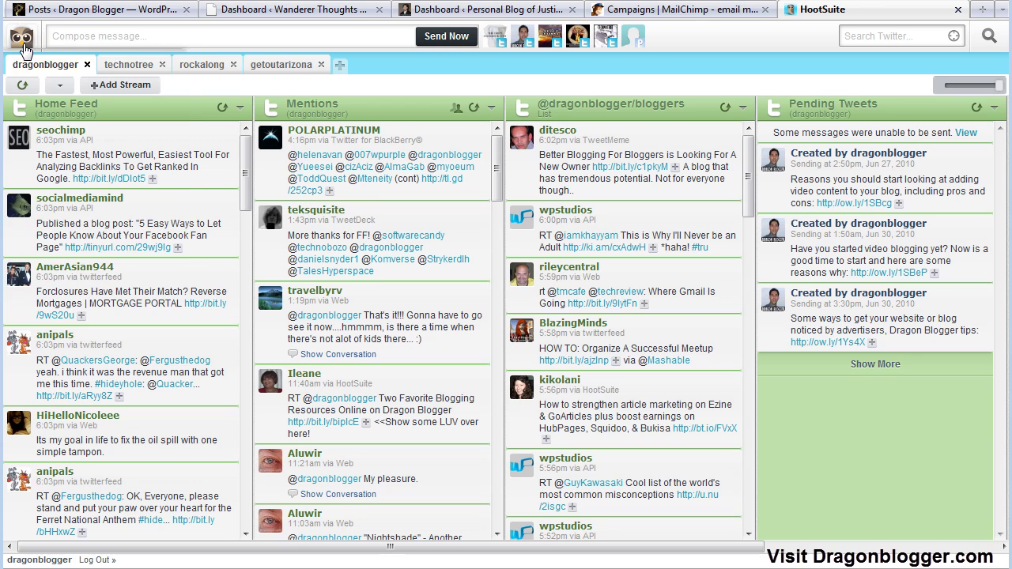
Step: Open the click statistics summary for the dragonblogger profile and examine its daily clicks graph
mouse_move(21, 36)
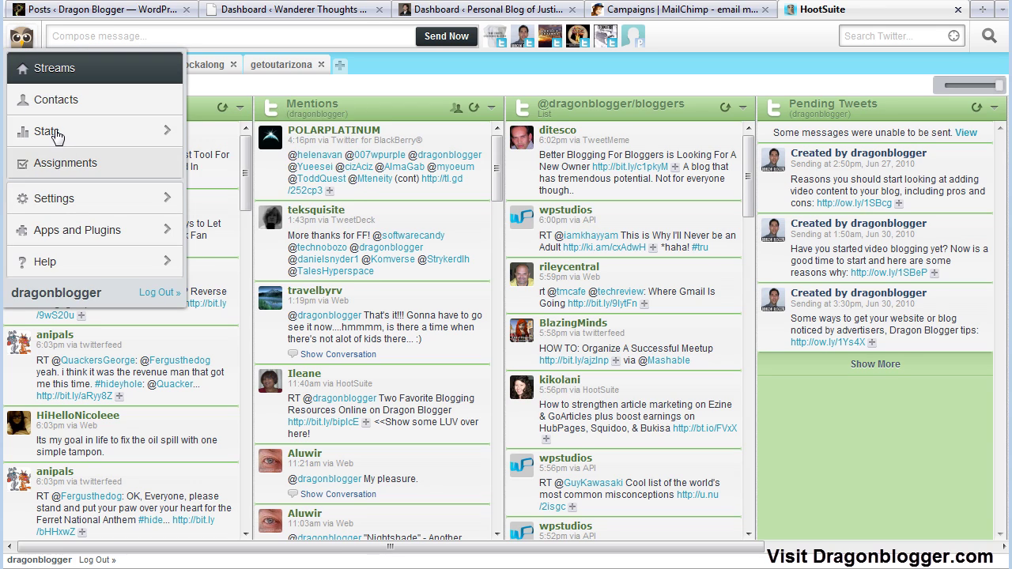
mouse_move(54, 133)
left_click(265, 140)
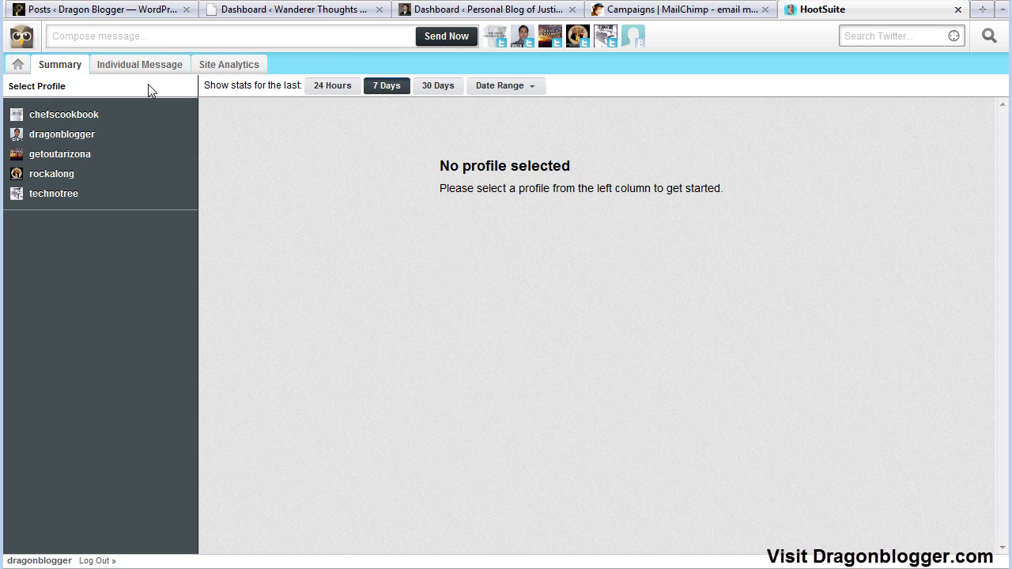
left_click(84, 139)
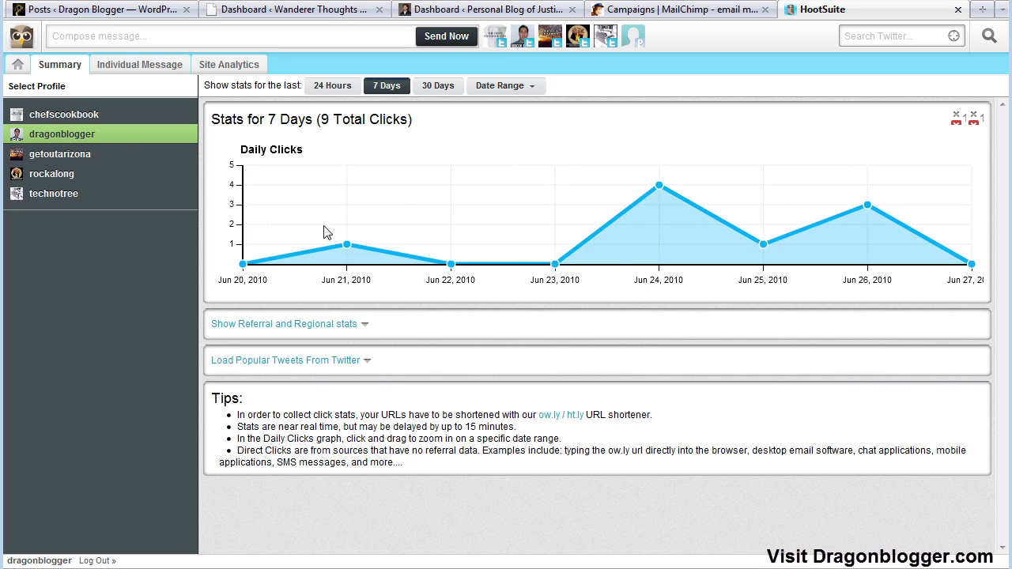
mouse_move(653, 197)
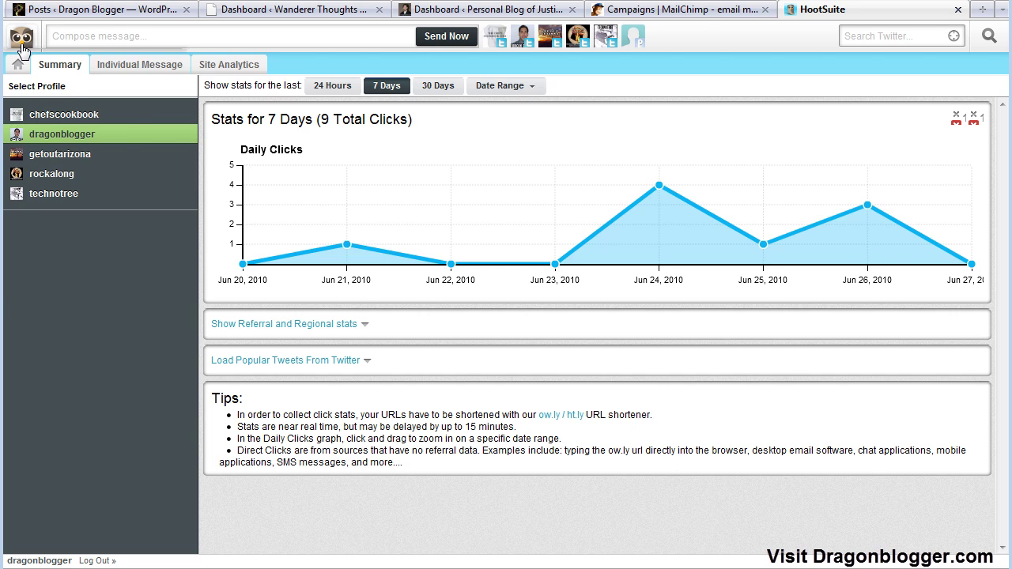
Step: Return to the dragonblogger streams and review the auto-refresh intervals and the pending tweets
mouse_move(23, 46)
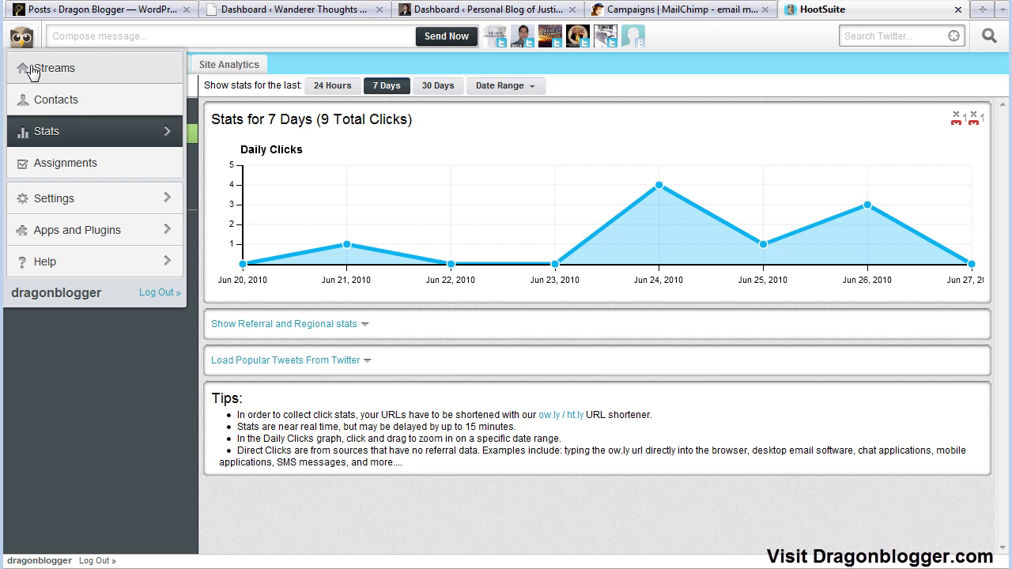
left_click(31, 71)
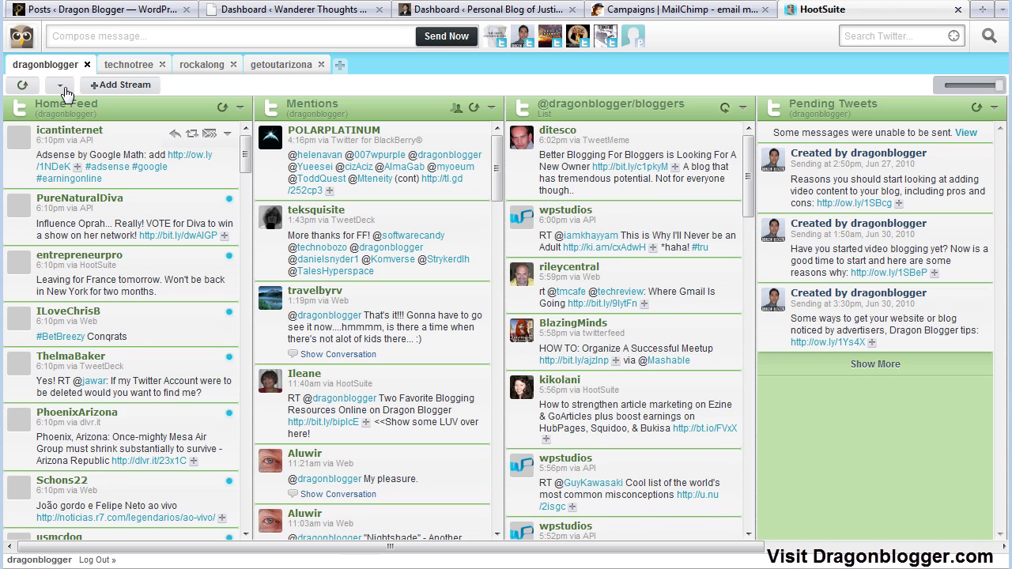
left_click(61, 85)
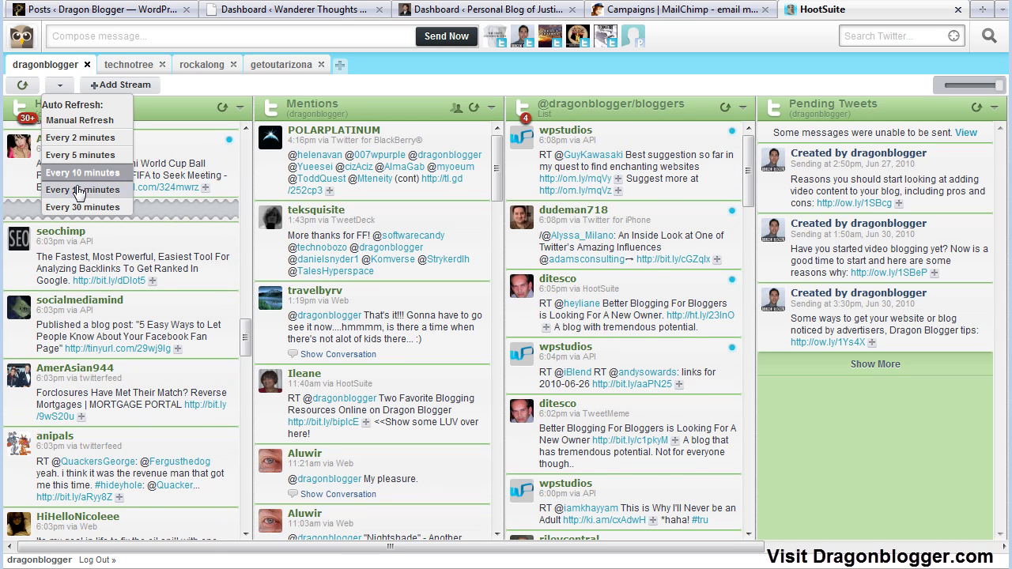
left_click(368, 93)
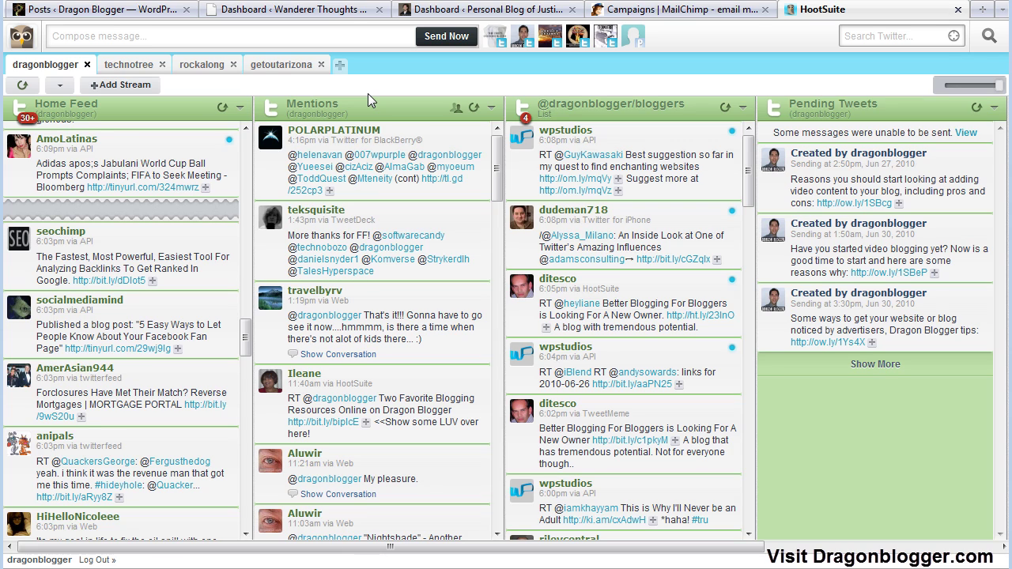
mouse_move(622, 139)
mouse_move(868, 163)
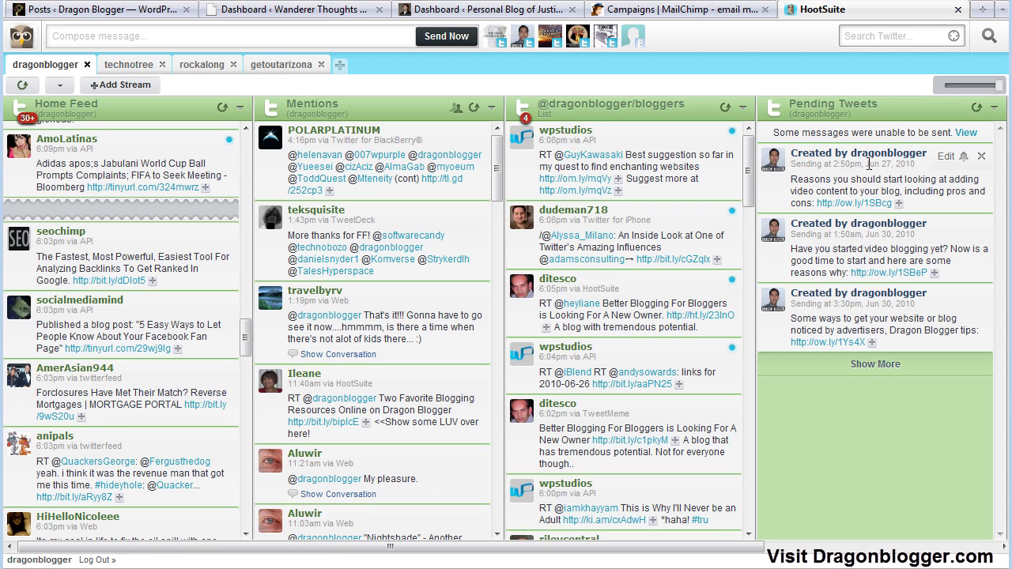